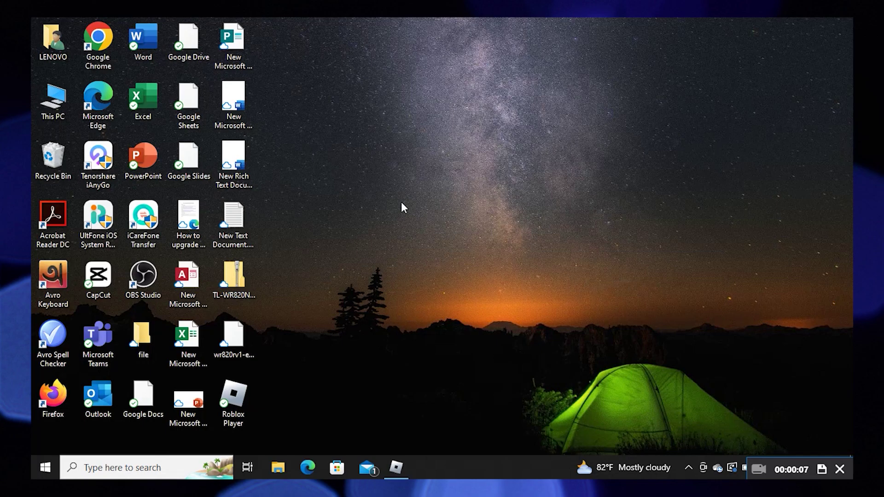
Launch Roblox Player from its desktop shortcut and open the shortcut's Properties.
double_click(249, 385)
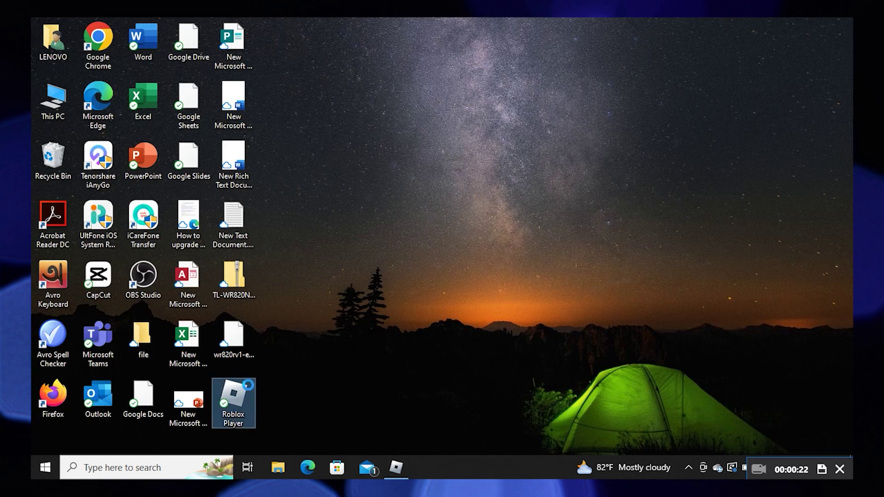
right_click(248, 385)
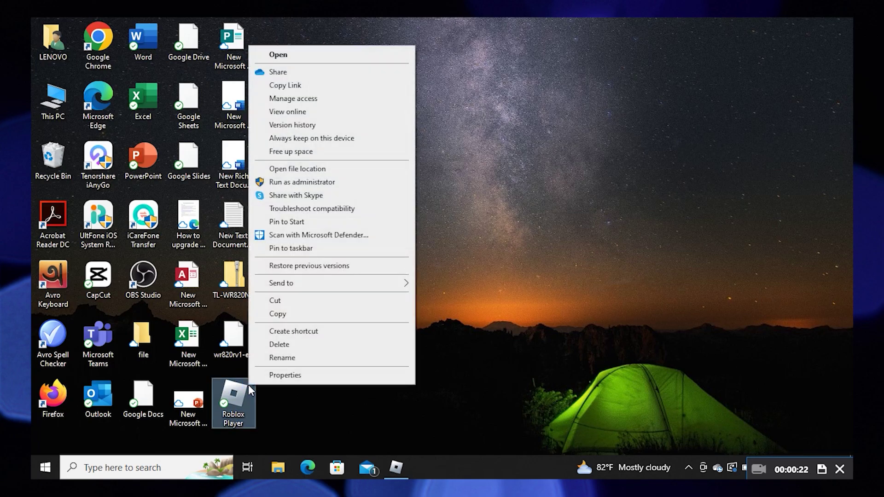
left_click(291, 378)
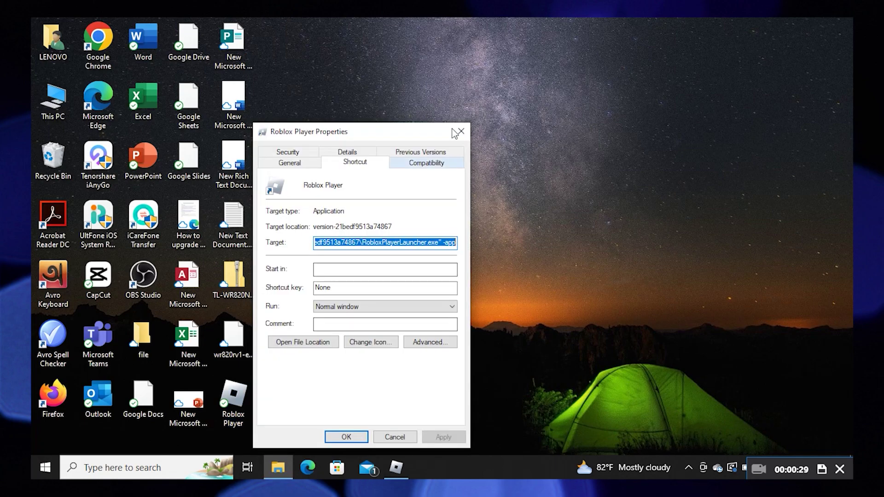
Enable Windows 8 compatibility mode and 'Run as administrator' for Roblox Player, then apply and close.
left_click(425, 164)
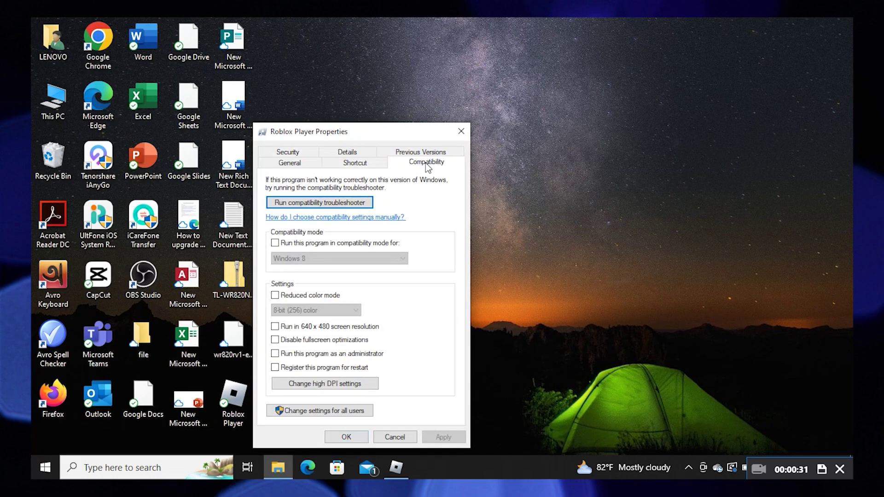
left_click(276, 244)
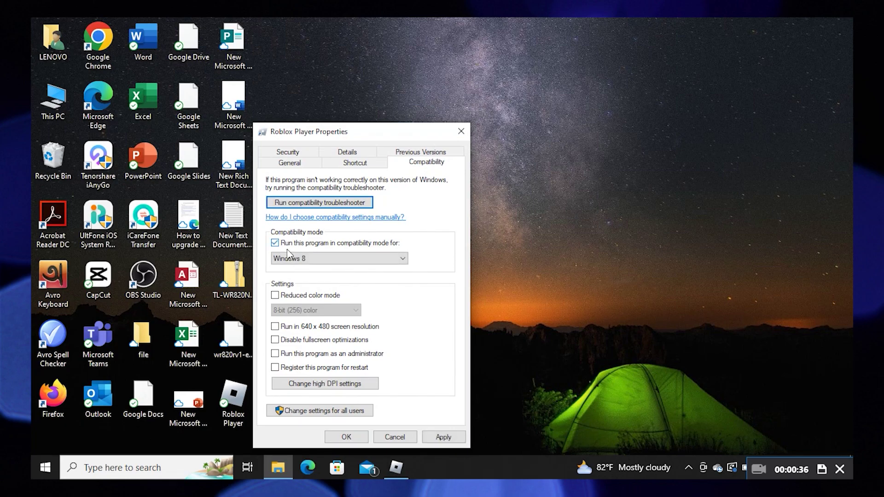
left_click(401, 259)
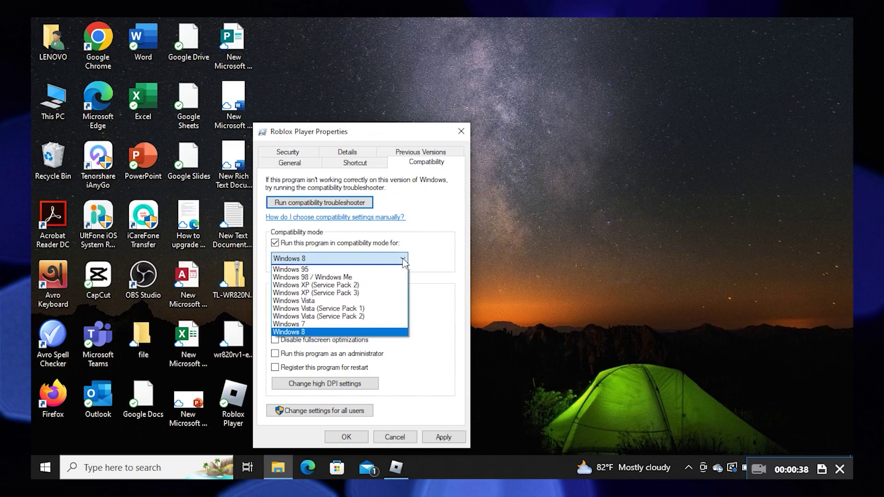
left_click(306, 331)
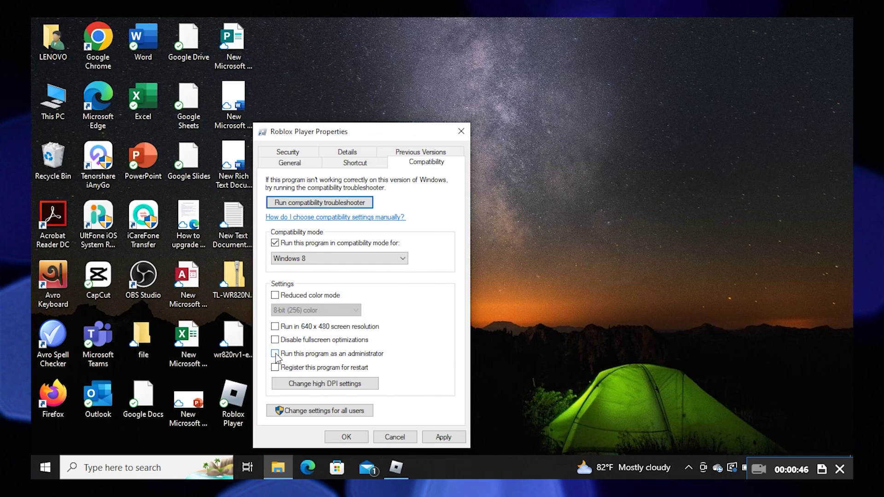
left_click(276, 353)
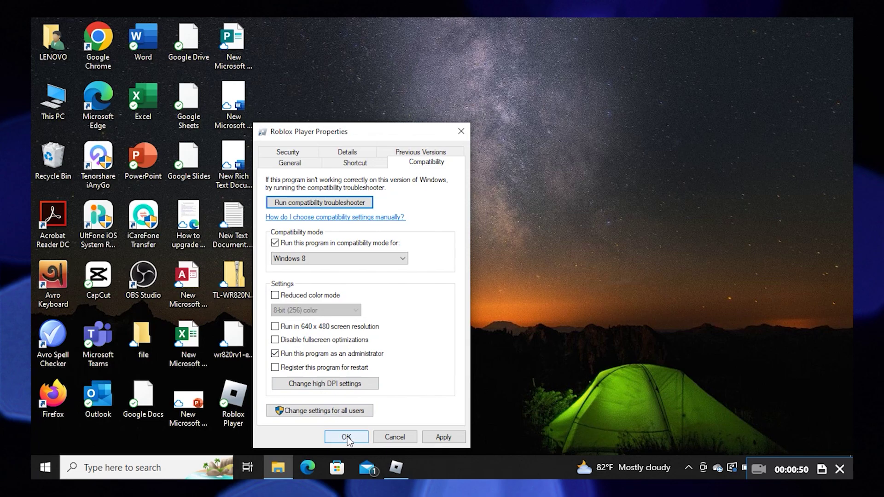
left_click(440, 438)
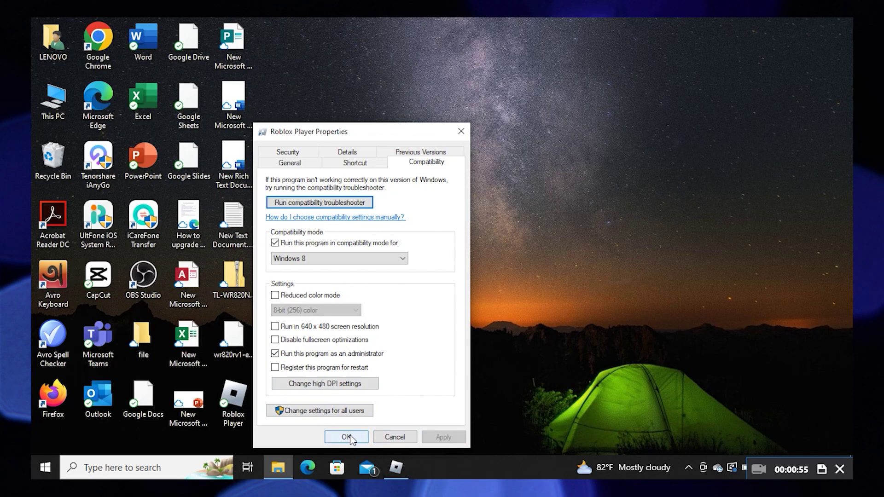
left_click(347, 437)
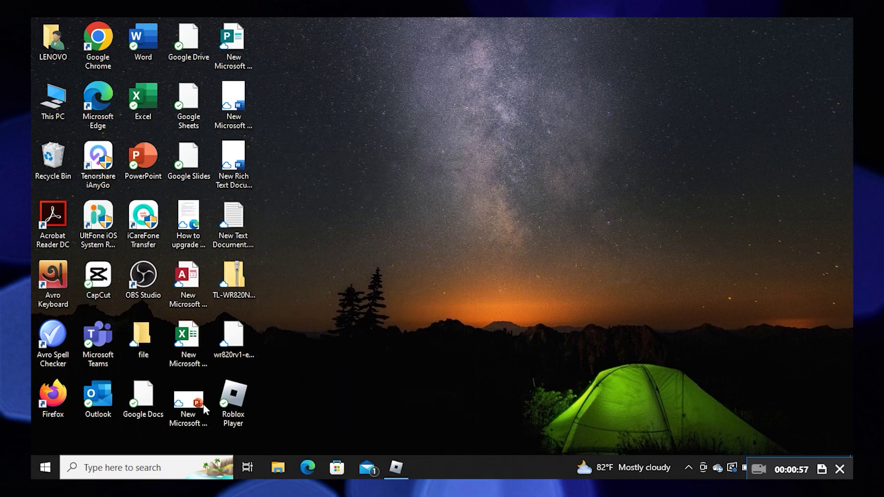
Search Windows for 'ba' and open the Background apps settings result.
left_click(112, 469)
type("ba")
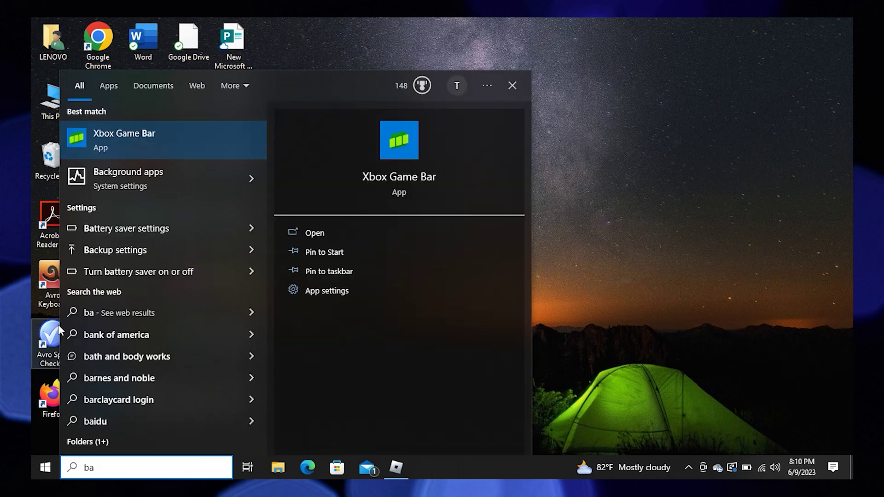
left_click(193, 169)
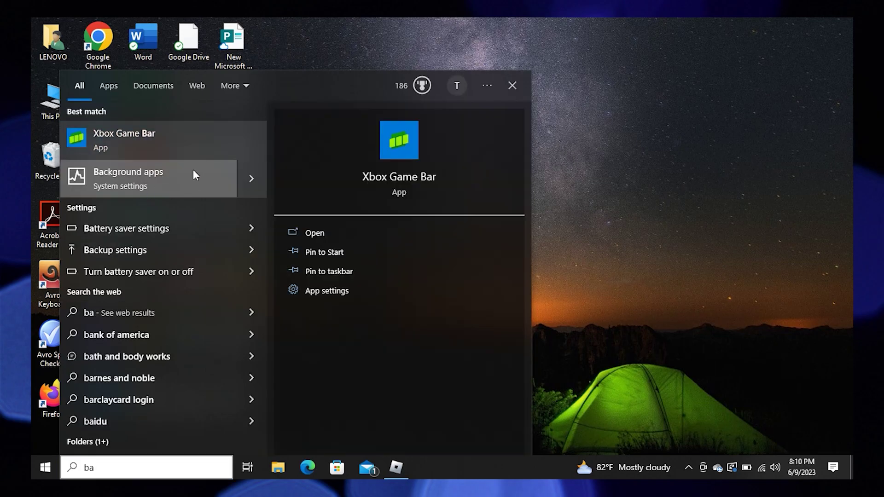
left_click(193, 169)
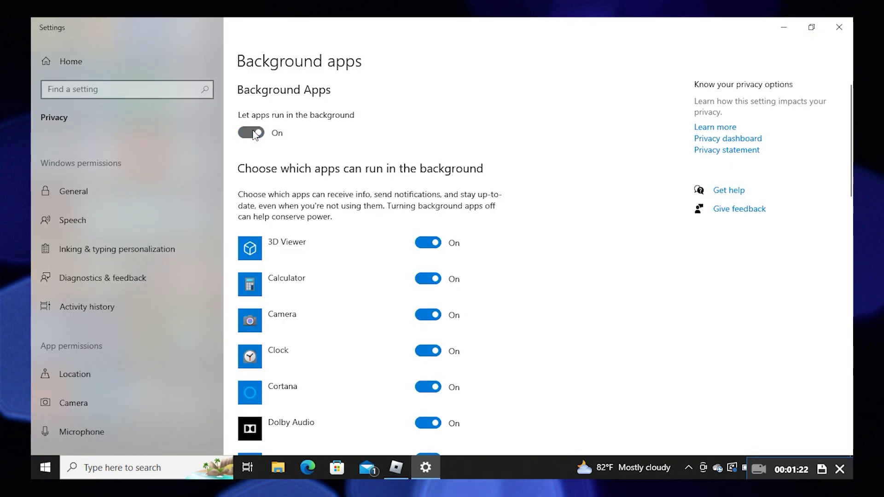
Switch 'Let apps run in the background' off, close Settings, and launch Task Manager from search.
left_click(254, 133)
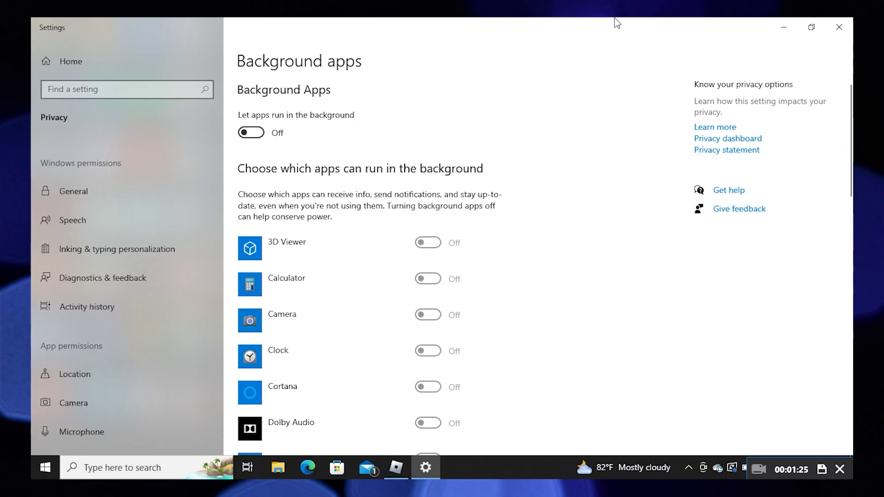
left_click(841, 27)
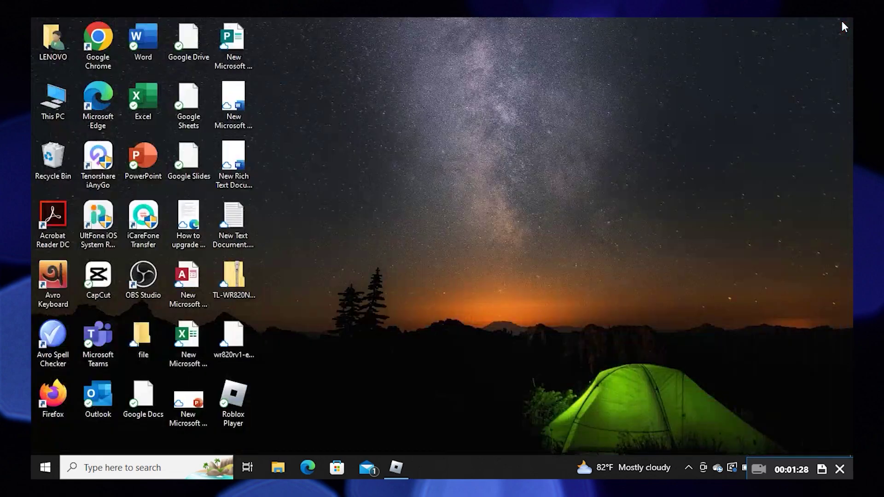
left_click(119, 468)
type("task")
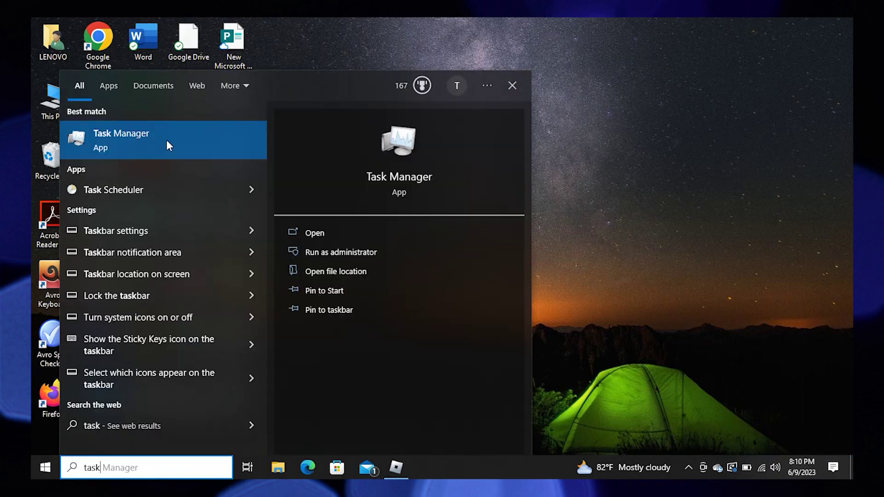
left_click(180, 131)
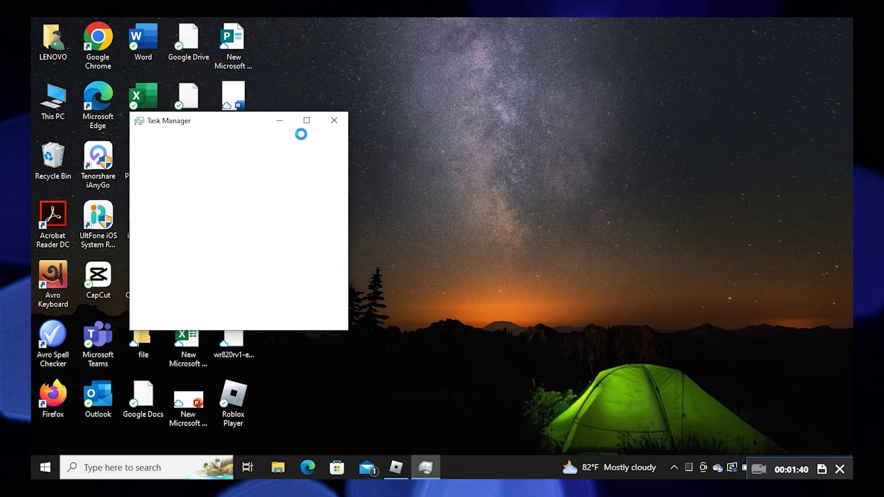
Maximize the Task Manager window to full screen.
left_click(308, 121)
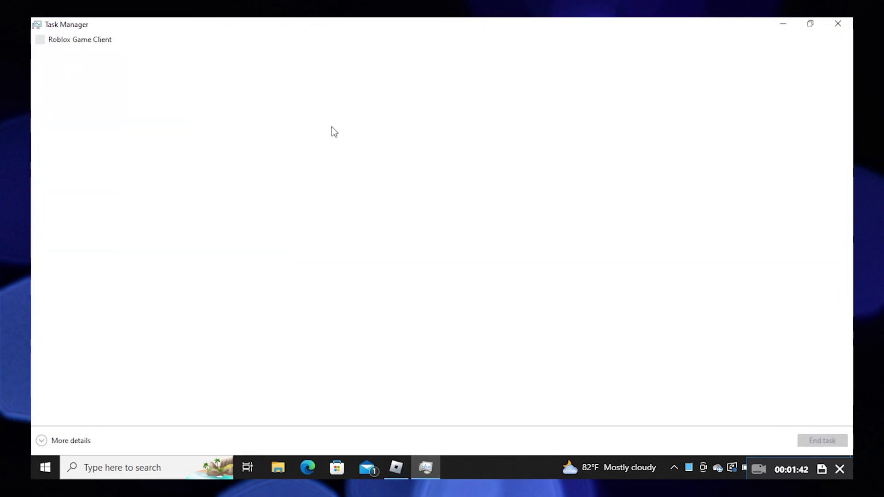